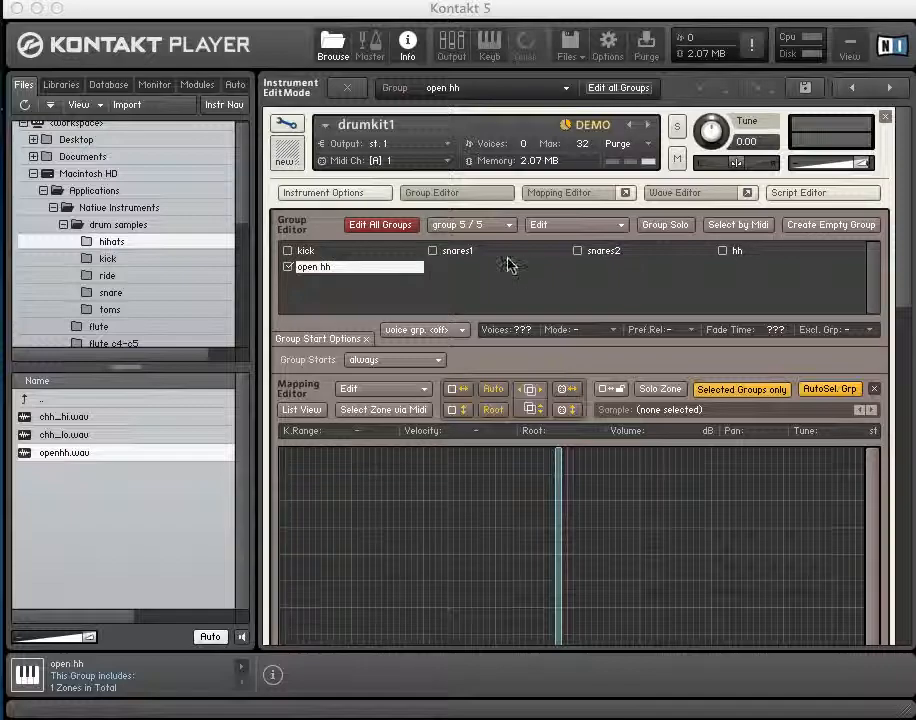
Step: Remove the velocity modulator from the amplifier section of the snares1 group
{"action": "left_click", "coordinate": [462, 252]}
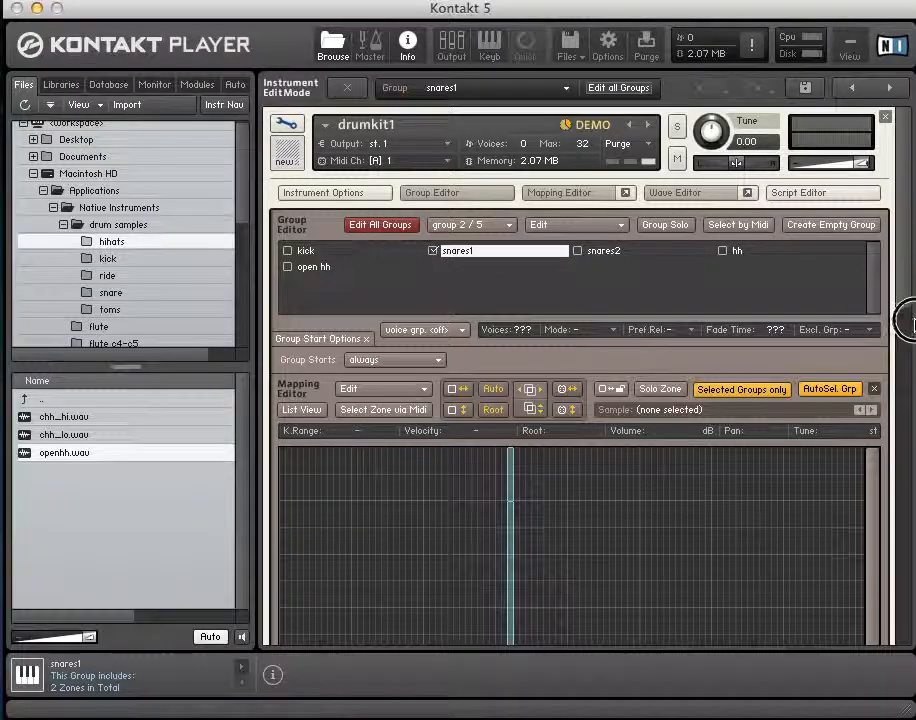
{"action": "left_click_drag", "start_coordinate": [909, 292], "coordinate": [910, 540]}
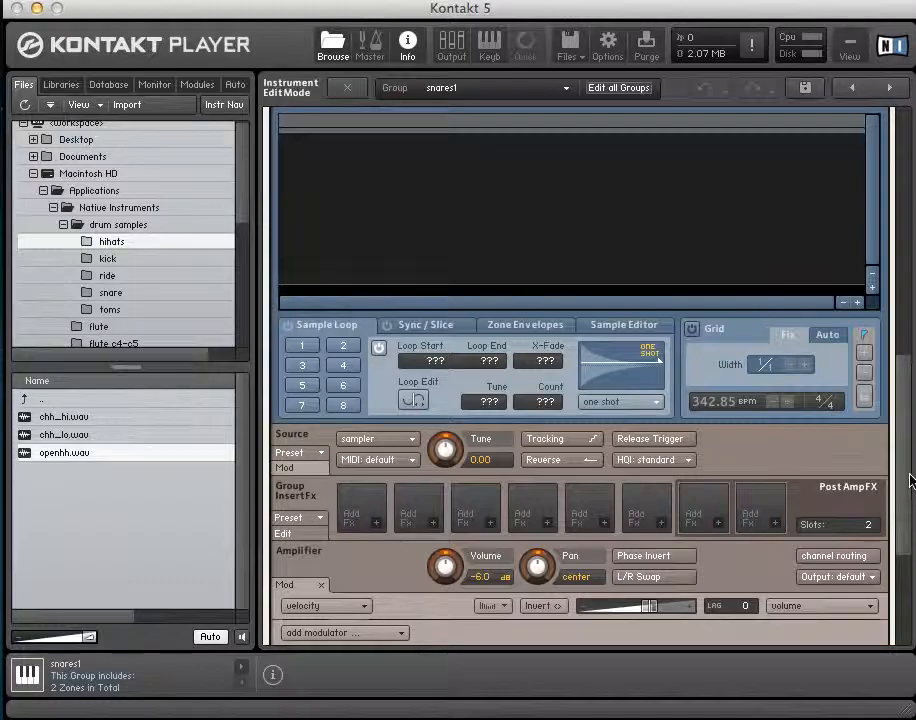
{"action": "left_click_drag", "start_coordinate": [910, 480], "coordinate": [911, 525]}
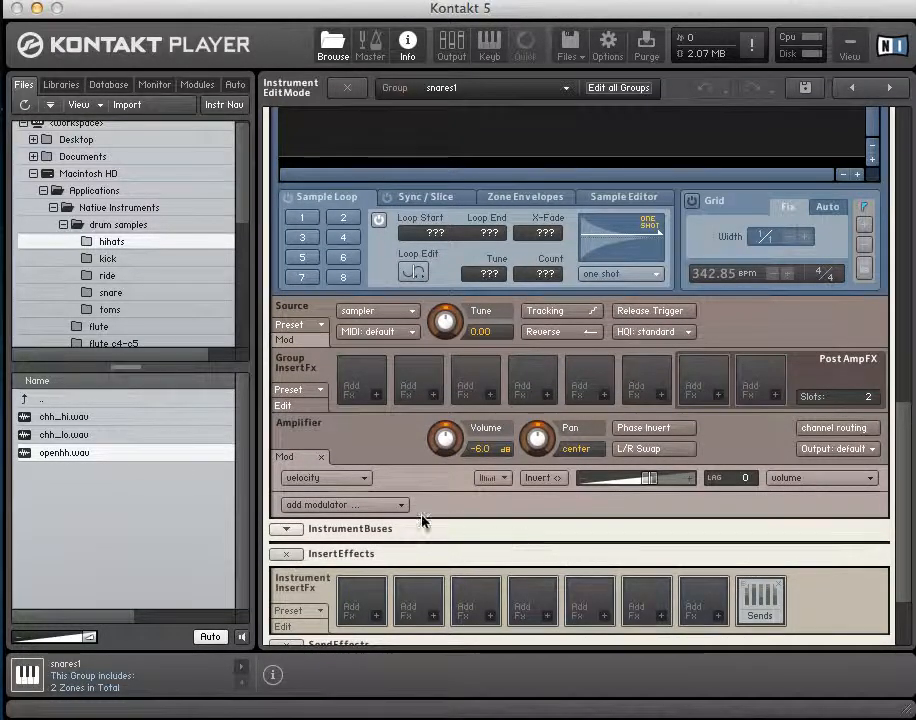
{"action": "left_click", "coordinate": [290, 459]}
{"action": "left_click", "coordinate": [292, 457]}
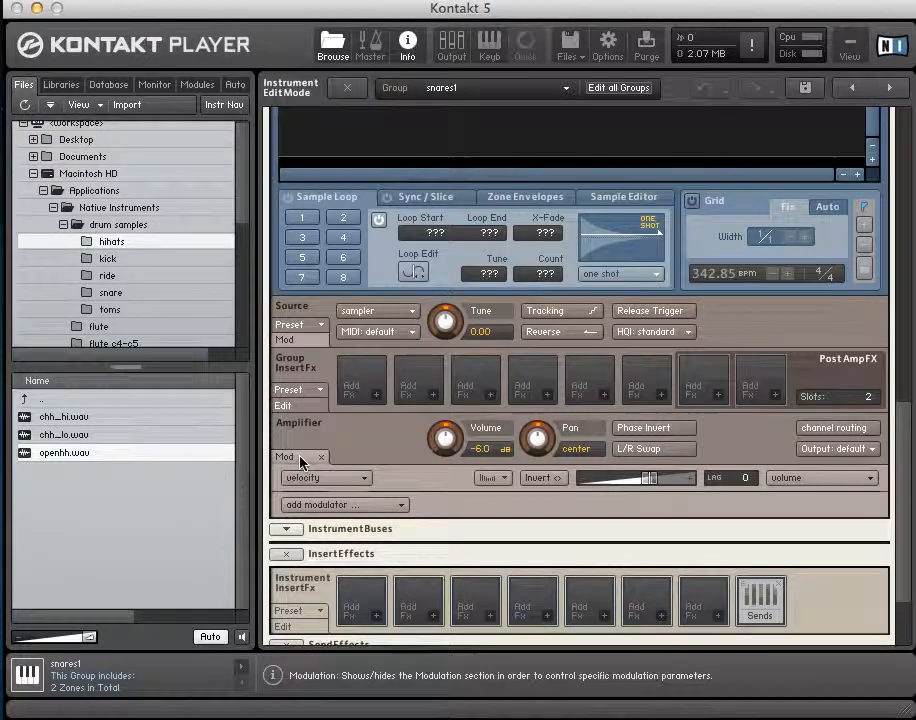
{"action": "left_click", "coordinate": [367, 481]}
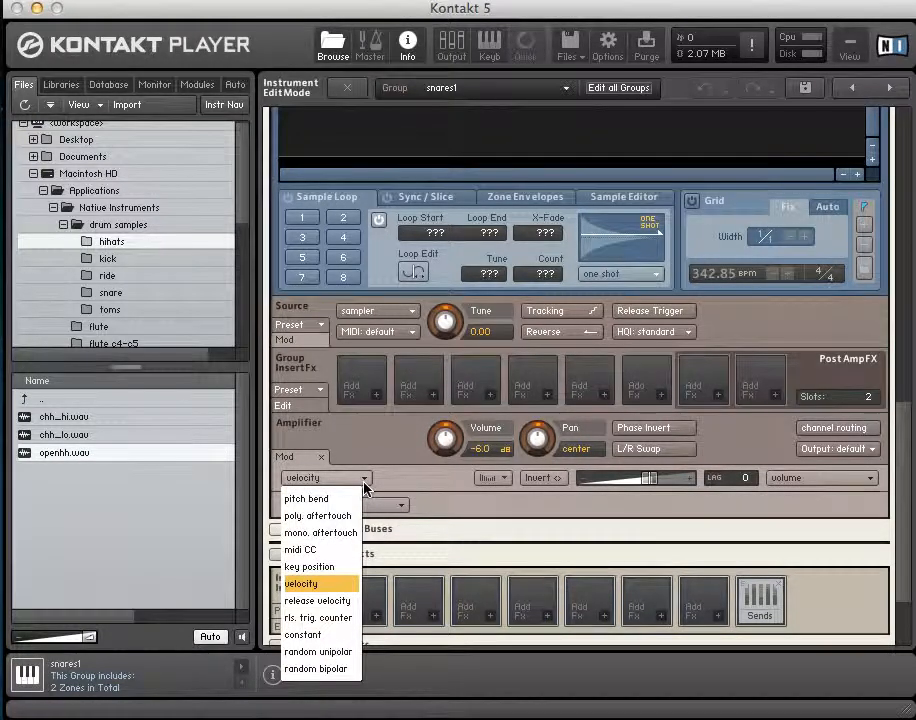
{"action": "left_click", "coordinate": [429, 485]}
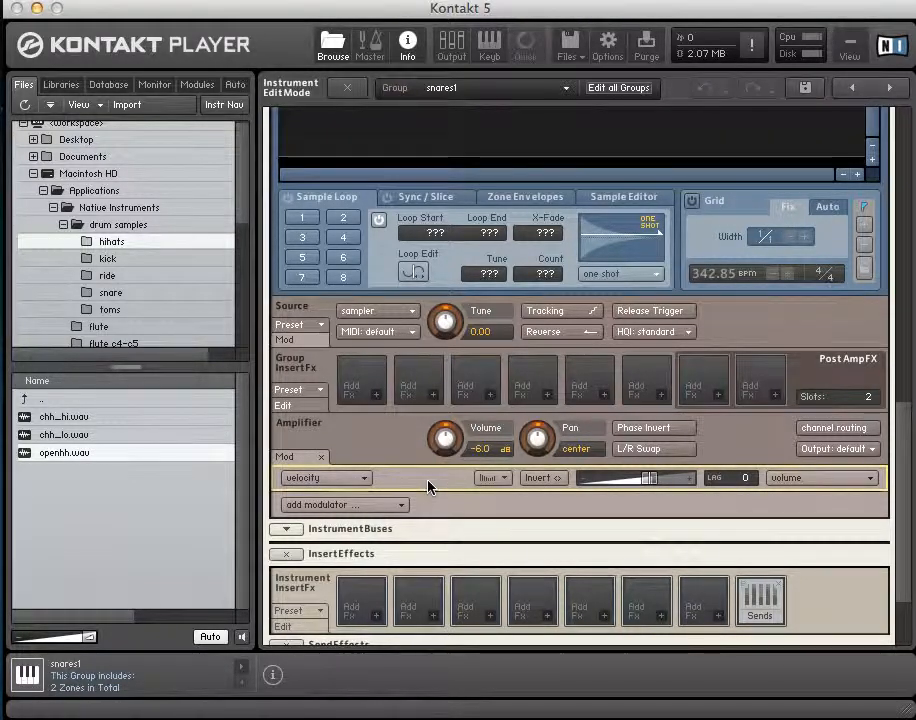
{"action": "key", "text": "Delete"}
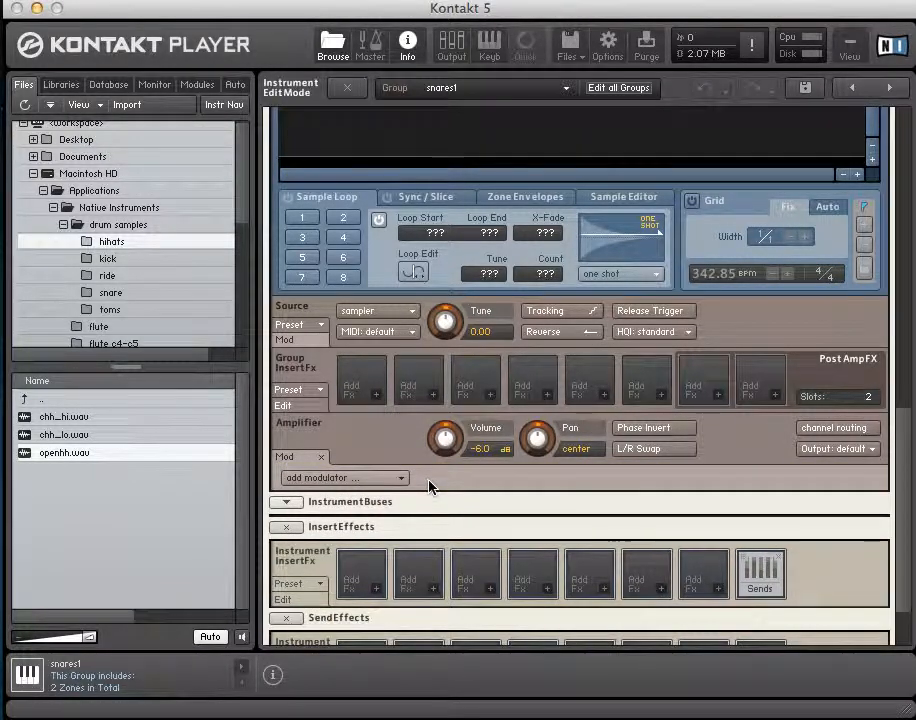
Step: Add a velocity modulator from the external sources to the snares1 amplifier and lower its intensity to slightly above the slider's midpoint
{"action": "left_click", "coordinate": [295, 456]}
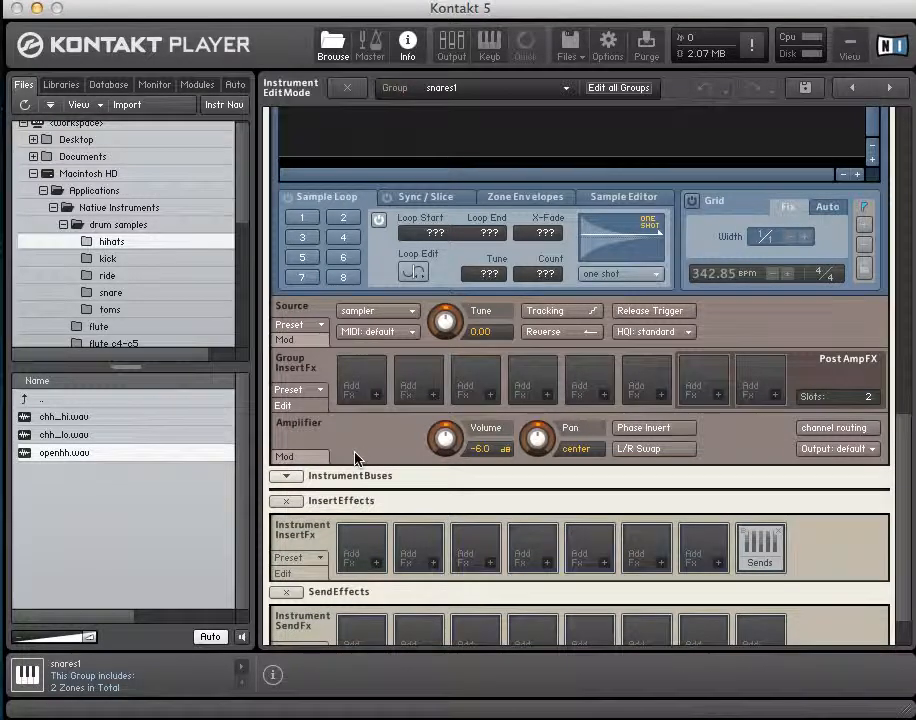
{"action": "left_click", "coordinate": [298, 455]}
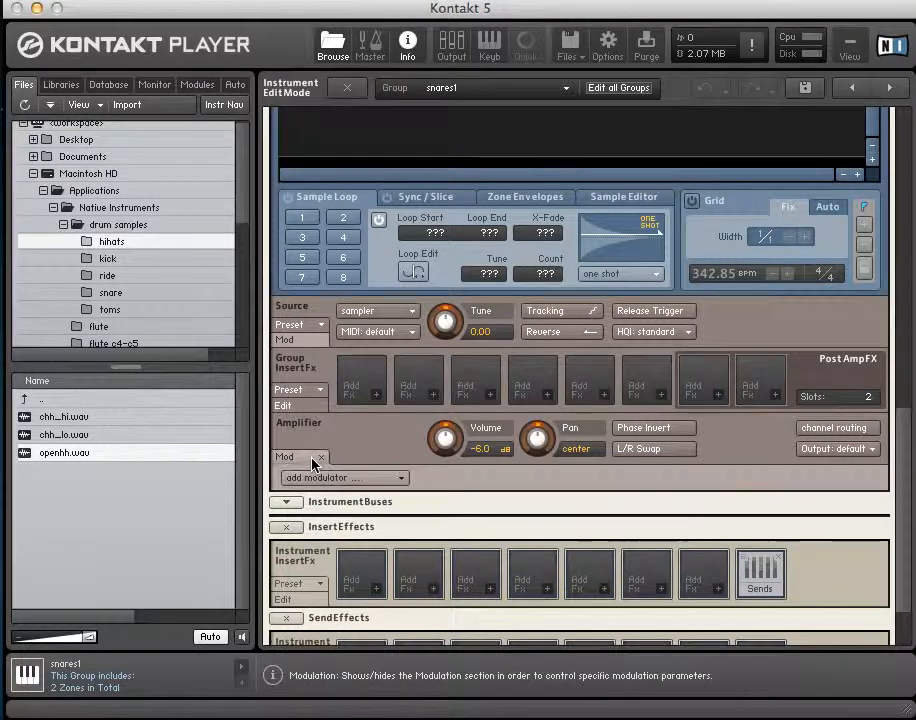
{"action": "left_click", "coordinate": [369, 480]}
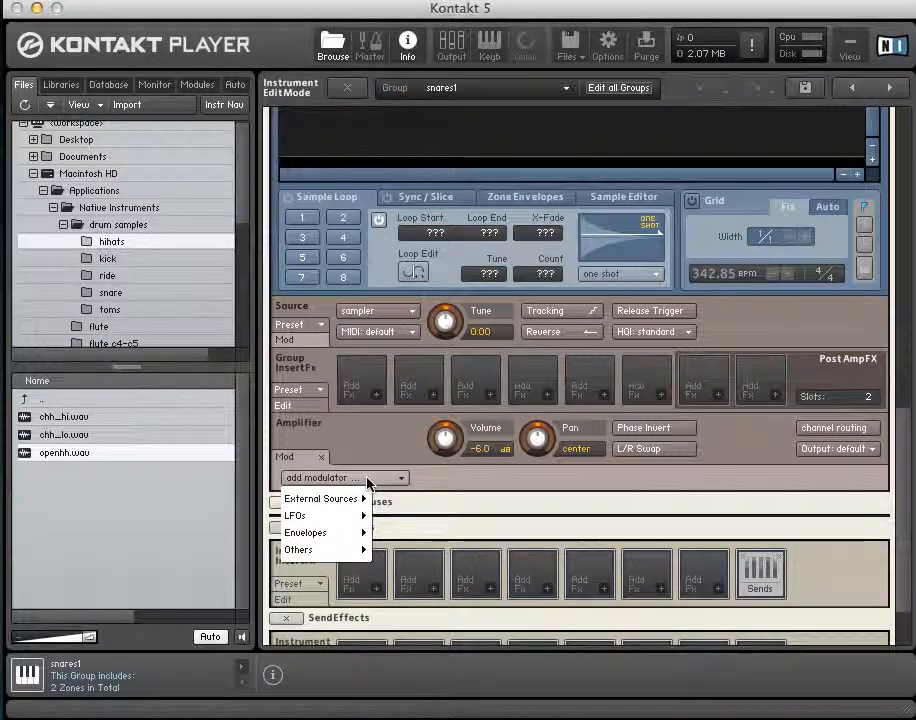
{"action": "mouse_move", "coordinate": [357, 500]}
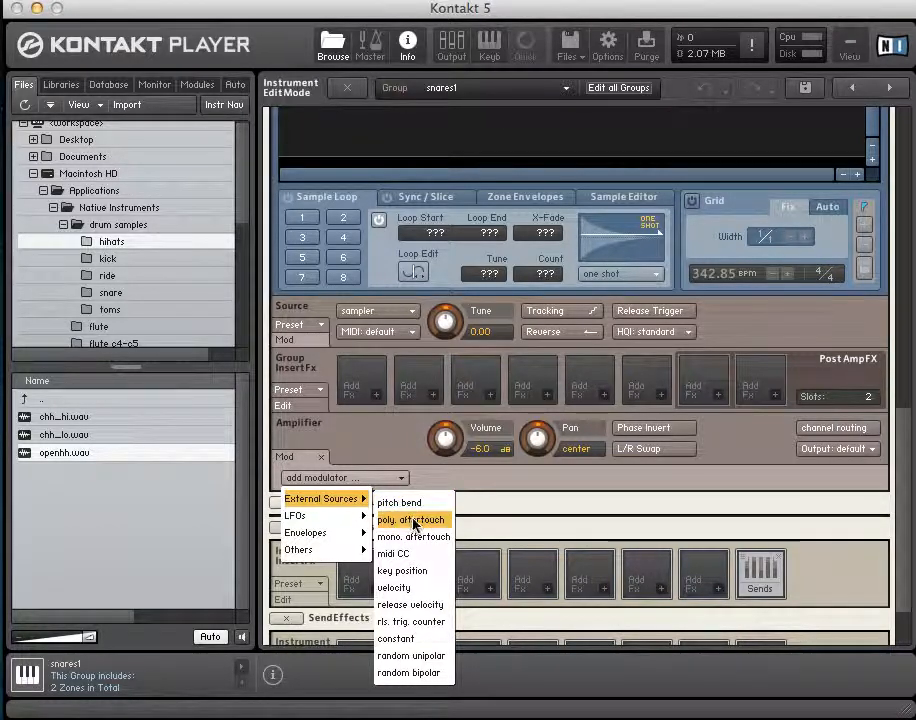
{"action": "left_click", "coordinate": [419, 589]}
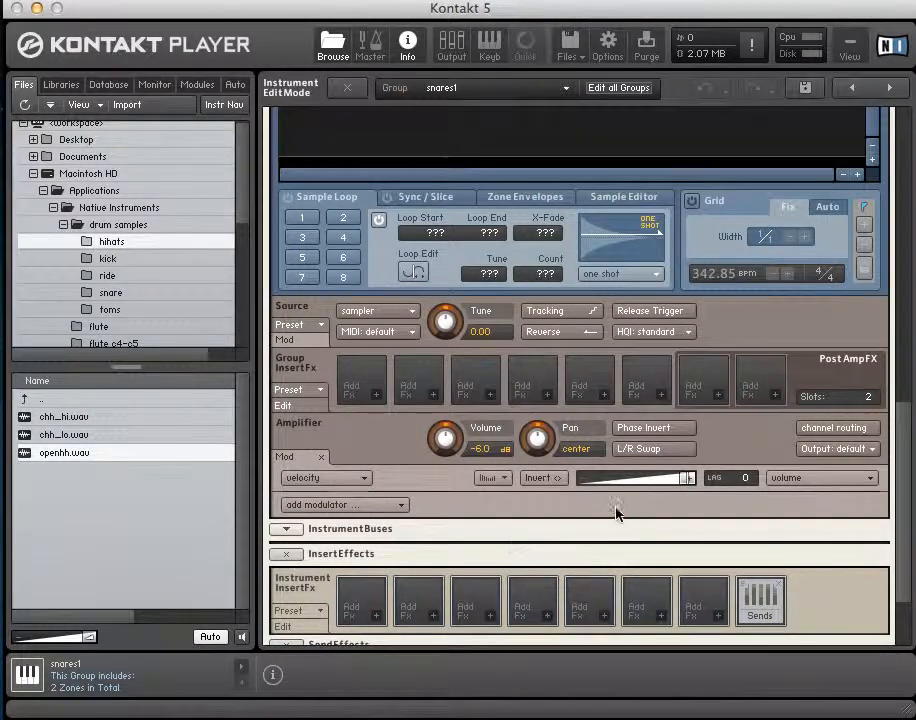
{"action": "left_click", "coordinate": [684, 480]}
{"action": "left_click_drag", "start_coordinate": [685, 487], "coordinate": [648, 493]}
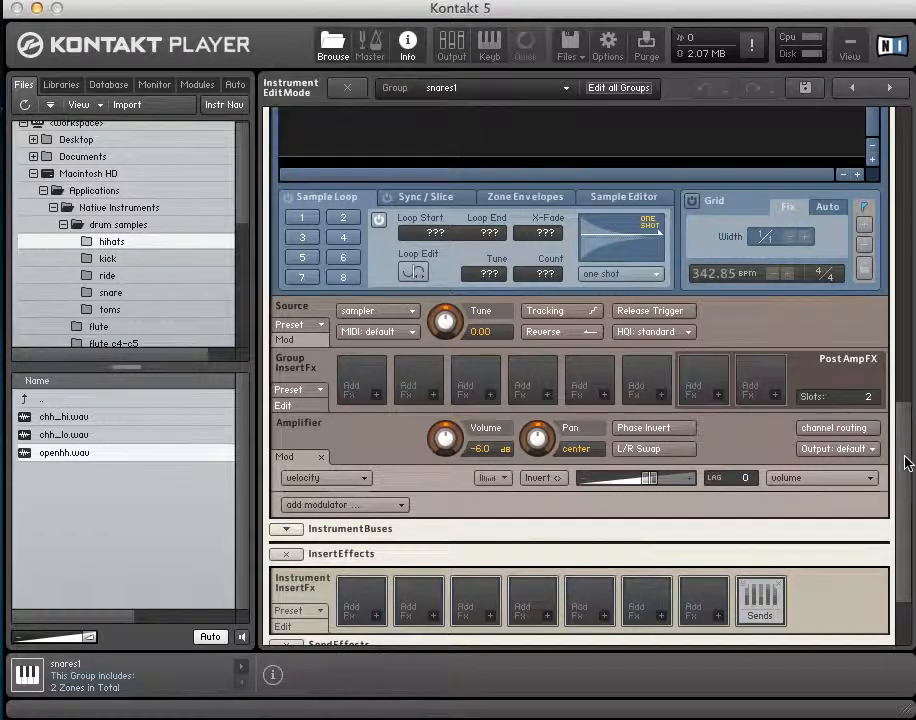
Step: Set the group start option of snares1 to cycle round robin, at position 1 in the chain
{"action": "left_click_drag", "start_coordinate": [908, 462], "coordinate": [906, 238]}
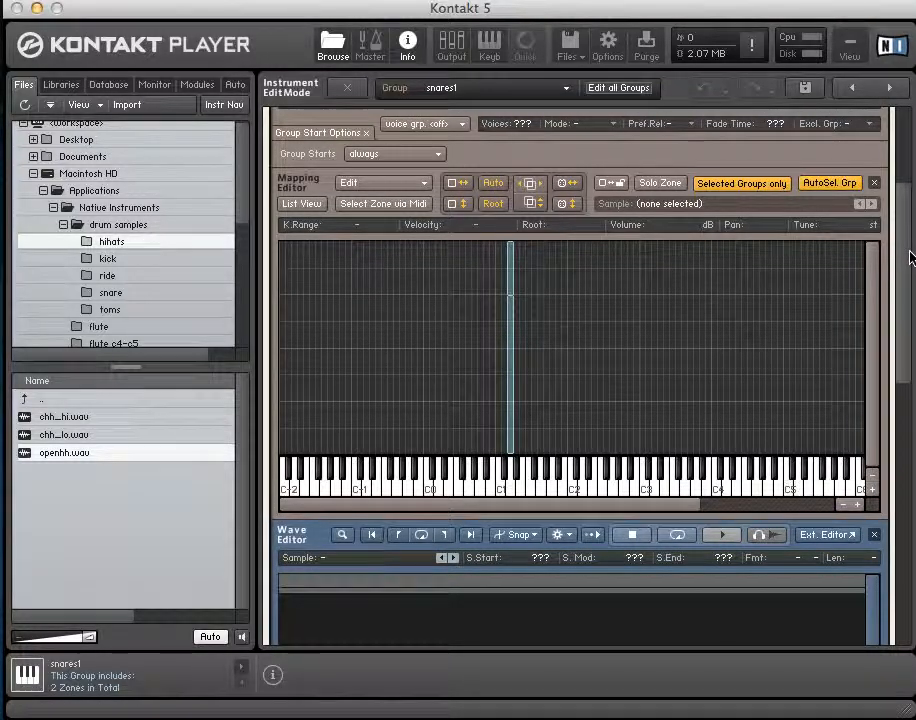
{"action": "left_click_drag", "start_coordinate": [910, 258], "coordinate": [910, 184]}
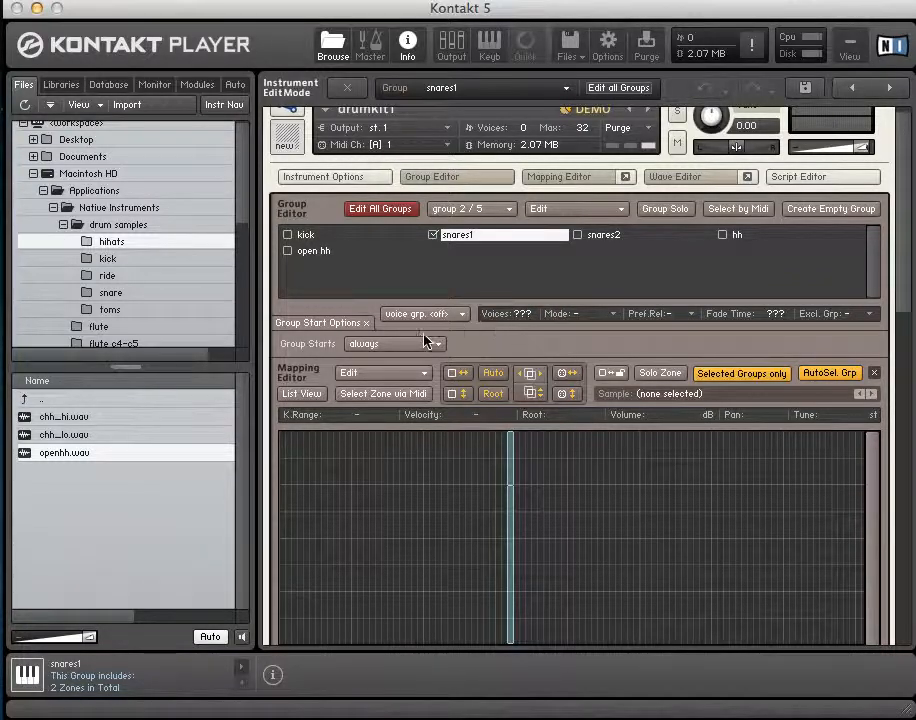
{"action": "left_click", "coordinate": [340, 325]}
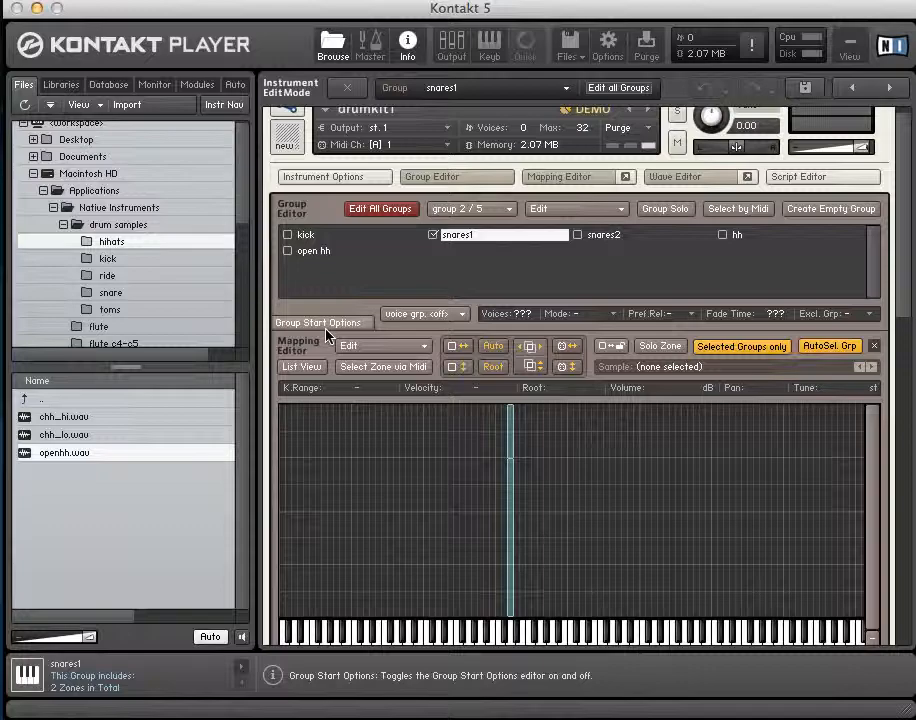
{"action": "left_click", "coordinate": [324, 322]}
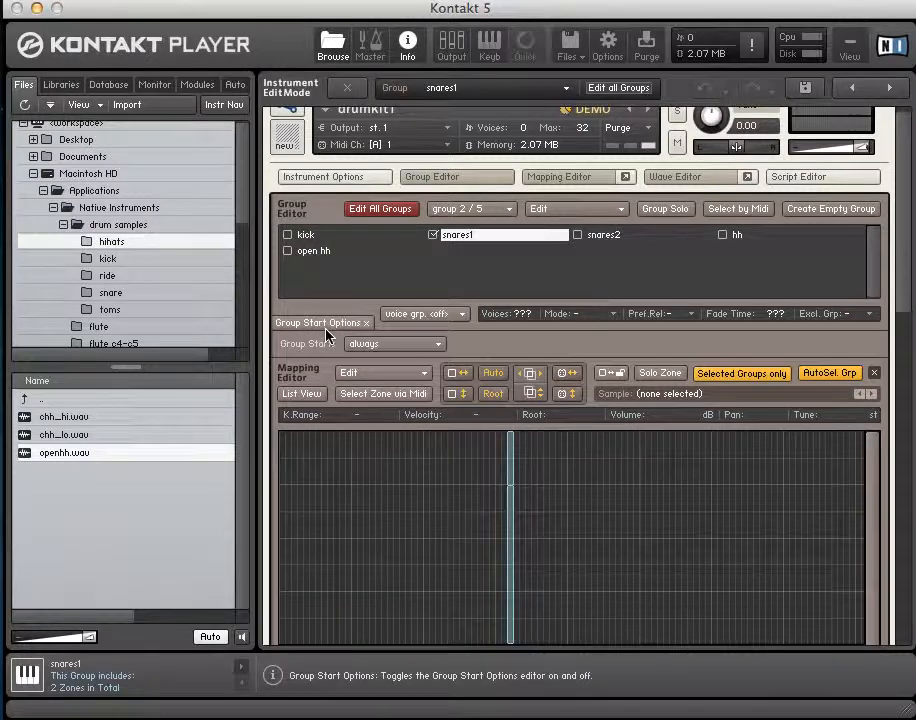
{"action": "left_click", "coordinate": [392, 350]}
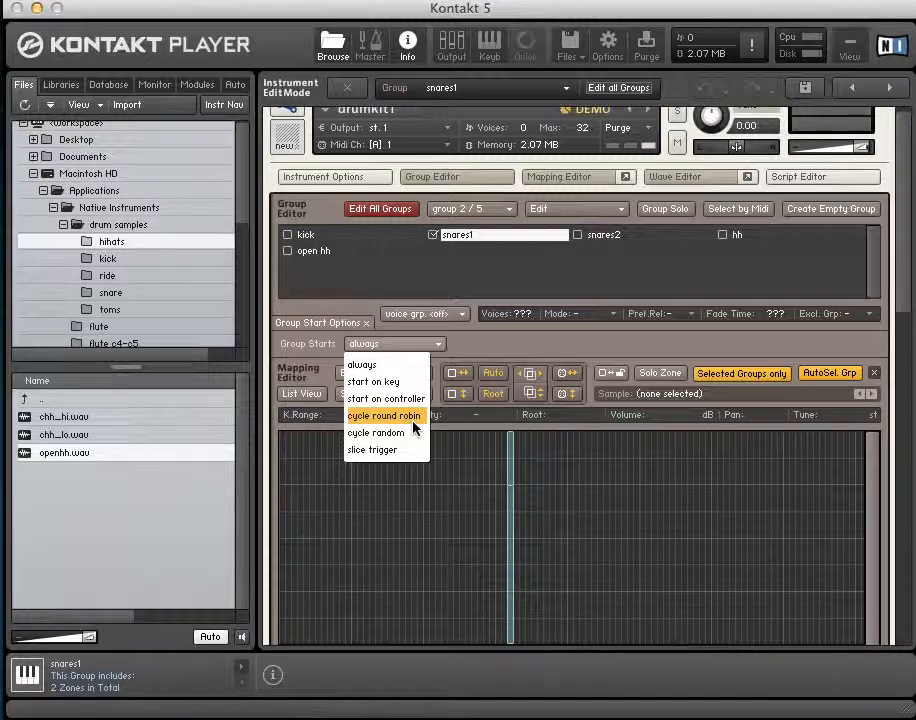
{"action": "left_click", "coordinate": [411, 423]}
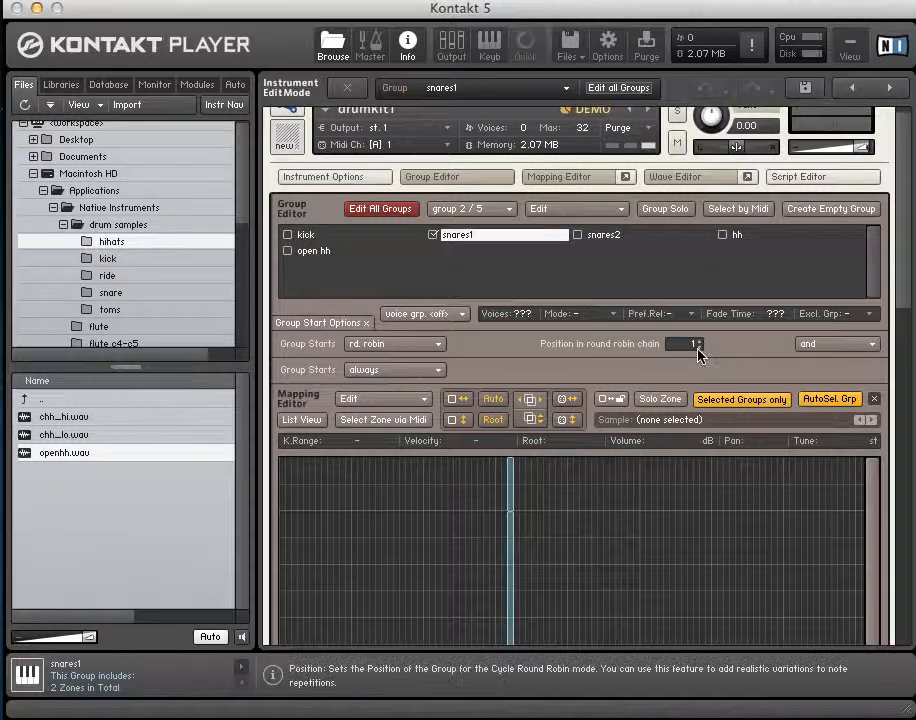
Step: Set the group start option of snares2 to cycle round robin, at position 2 in the chain
{"action": "left_click", "coordinate": [600, 238]}
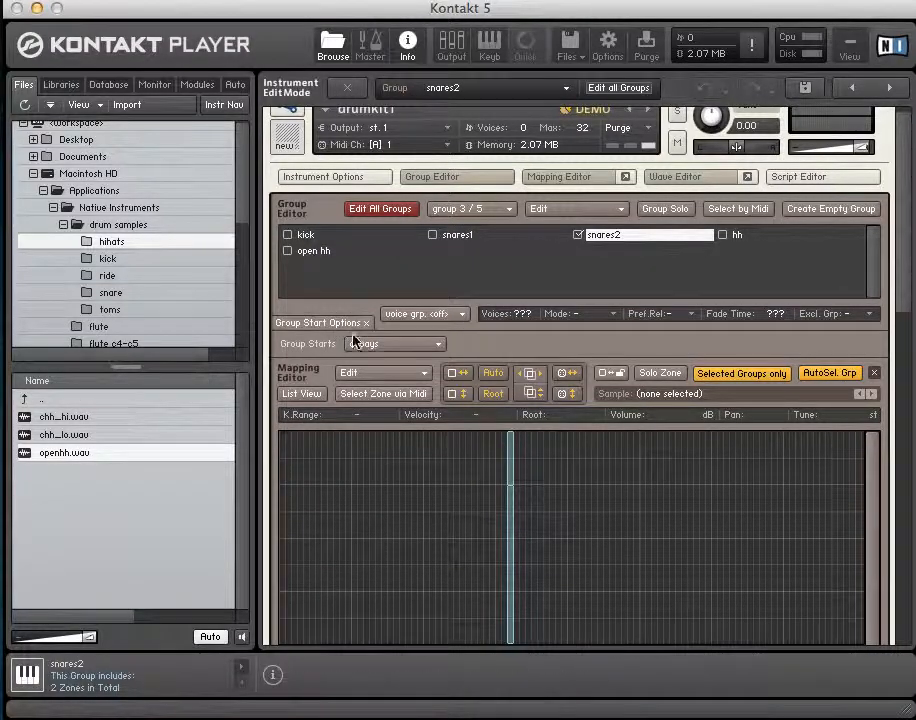
{"action": "left_click", "coordinate": [391, 346]}
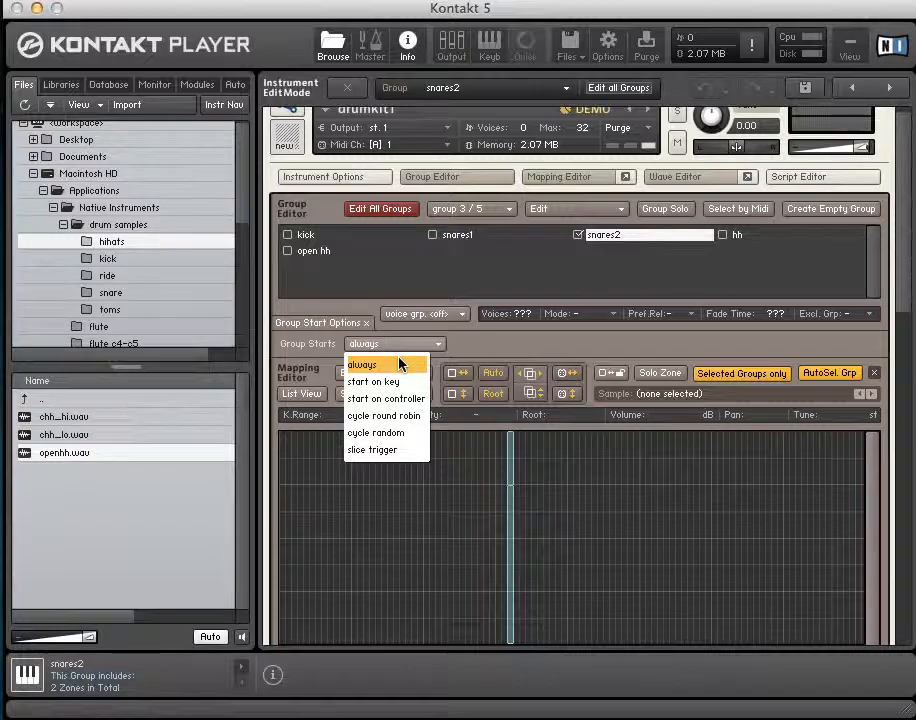
{"action": "left_click", "coordinate": [412, 416]}
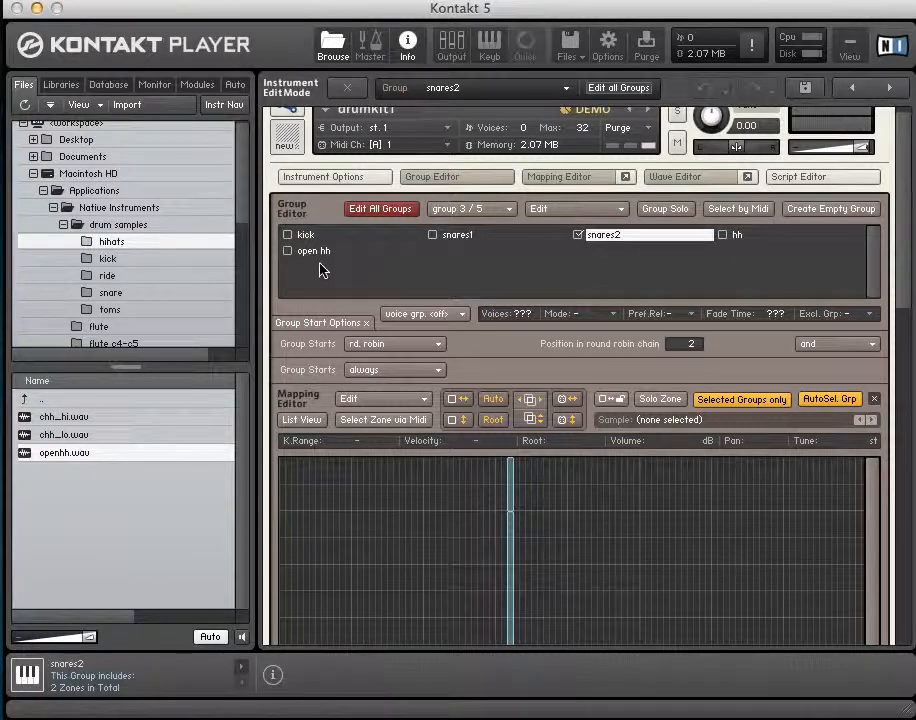
Step: Assign both the hh and open hh groups to voice group v001
{"action": "double_click", "coordinate": [740, 238]}
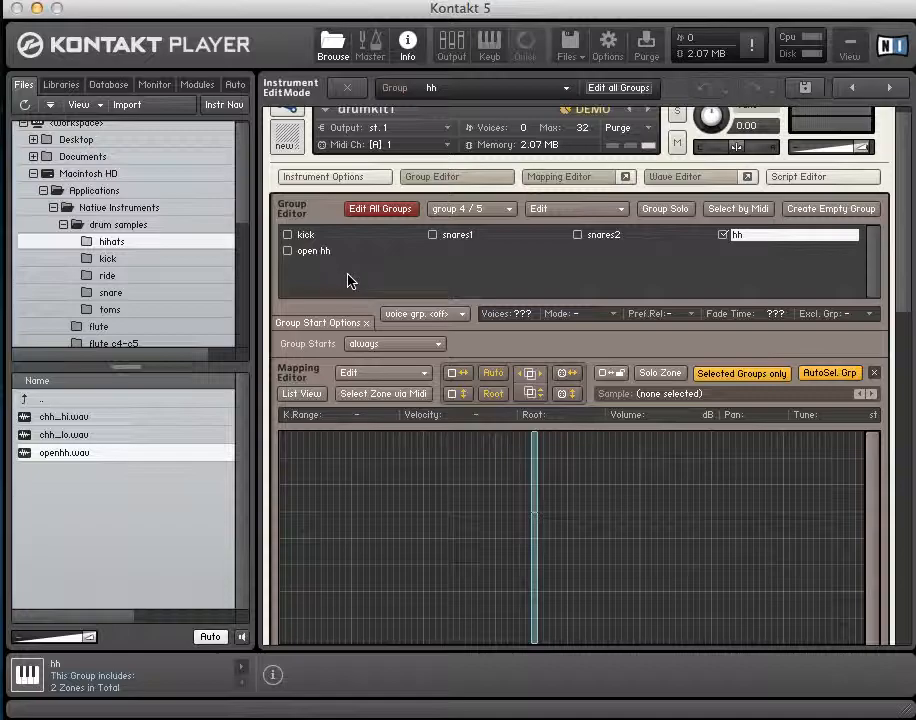
{"action": "left_click", "coordinate": [462, 316]}
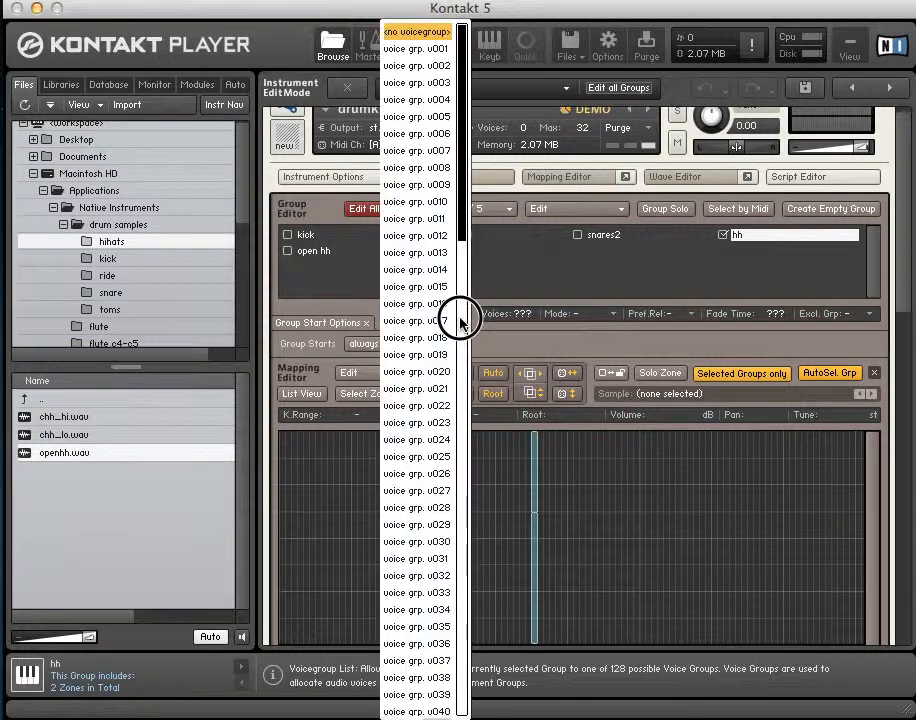
{"action": "left_click", "coordinate": [438, 50]}
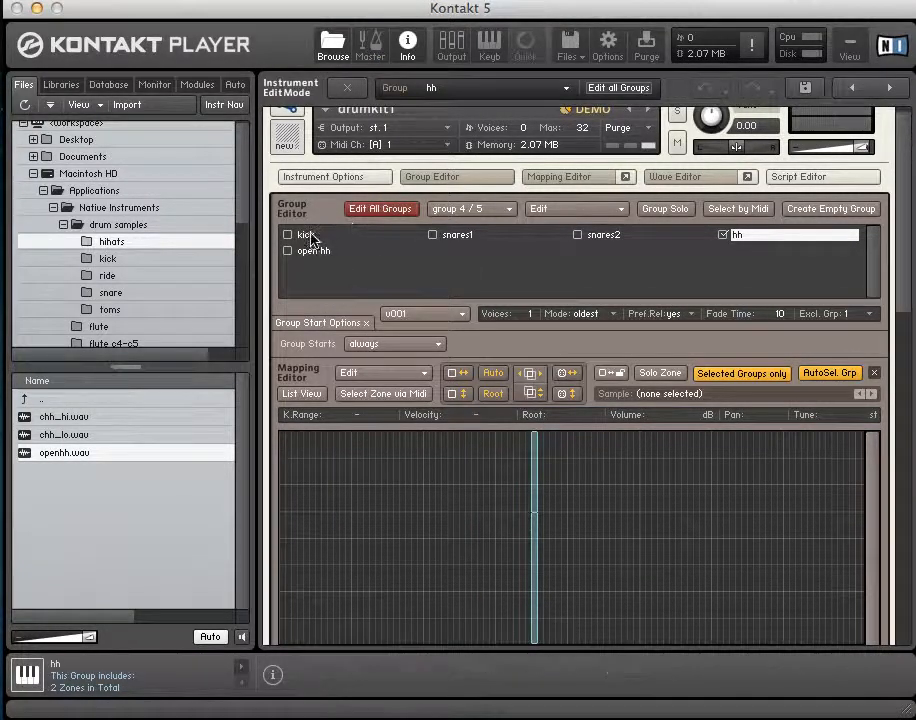
{"action": "left_click", "coordinate": [321, 252]}
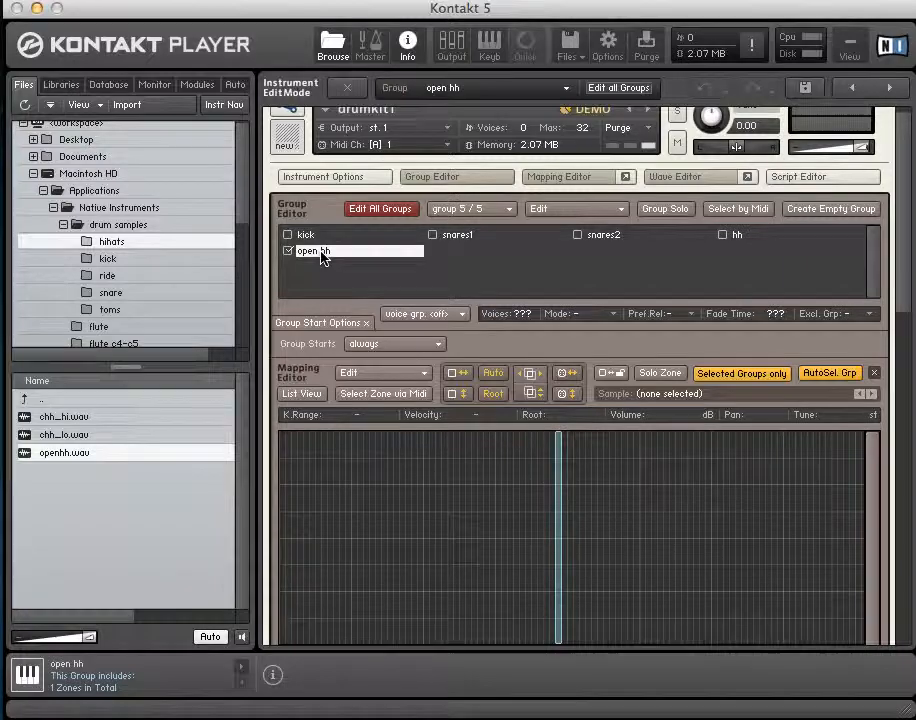
{"action": "left_click", "coordinate": [460, 312]}
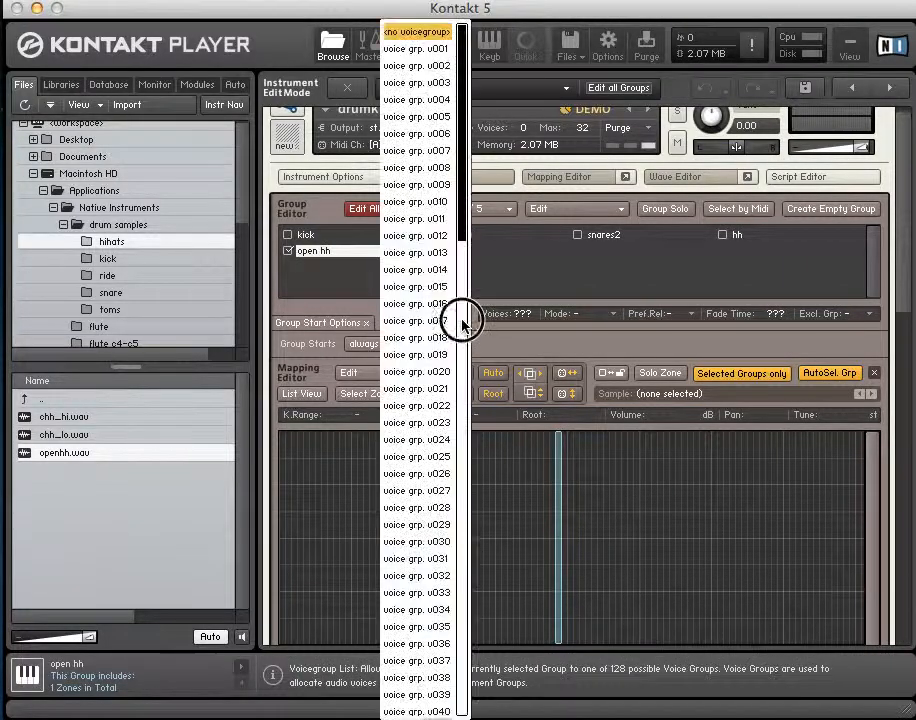
{"action": "left_click", "coordinate": [447, 49]}
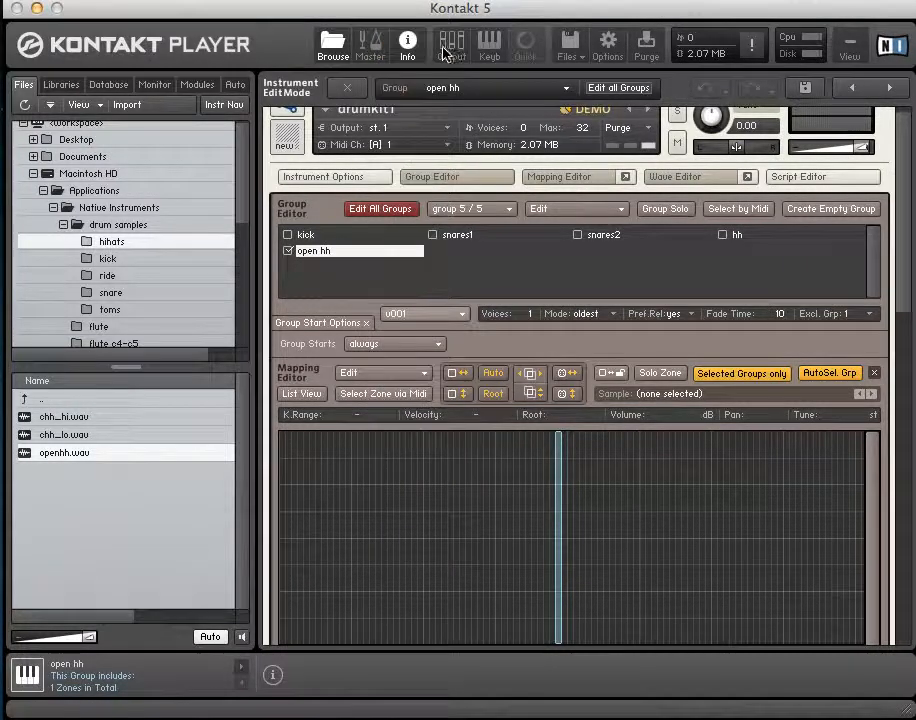
Step: Choose exclusive group 1 for the hh group's voice group
{"action": "left_click", "coordinate": [748, 240]}
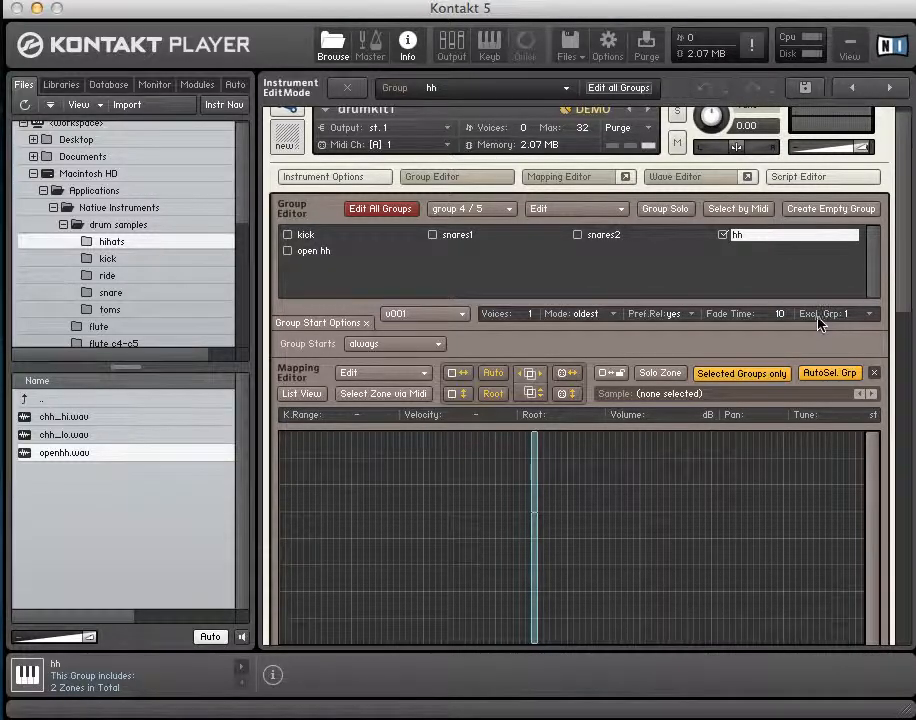
{"action": "left_click", "coordinate": [873, 318]}
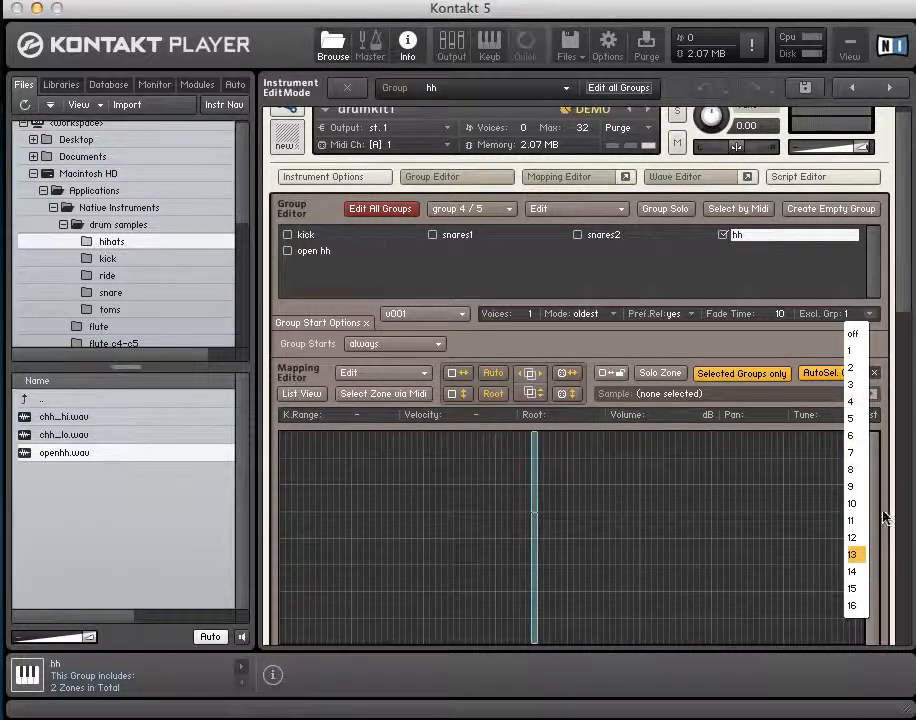
{"action": "left_click", "coordinate": [852, 352]}
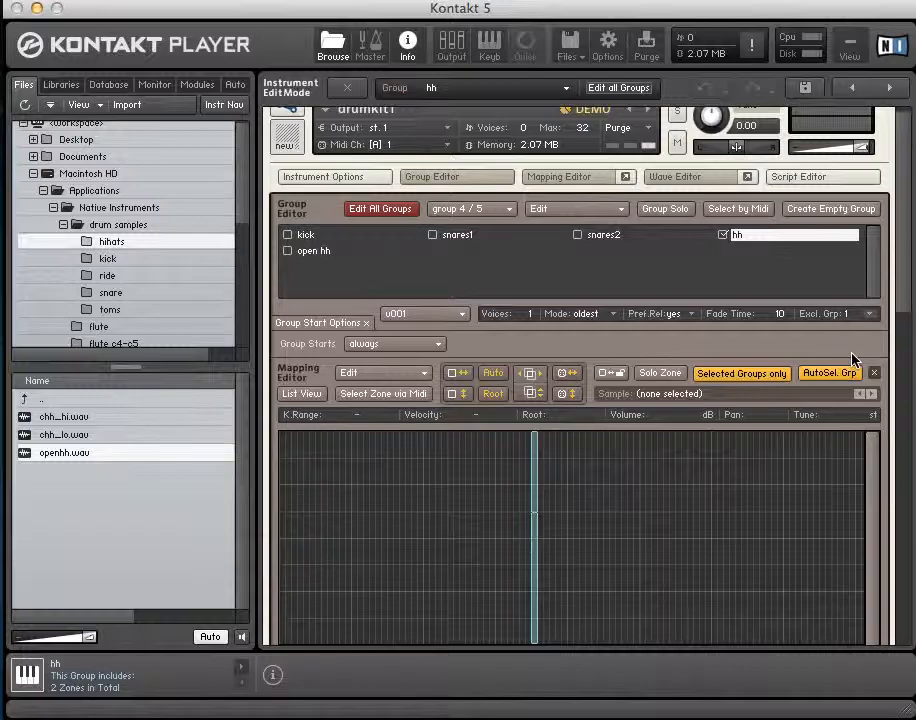
Step: Examine the open hh group's voice group settings and its amplifier modulation
{"action": "left_click", "coordinate": [317, 253]}
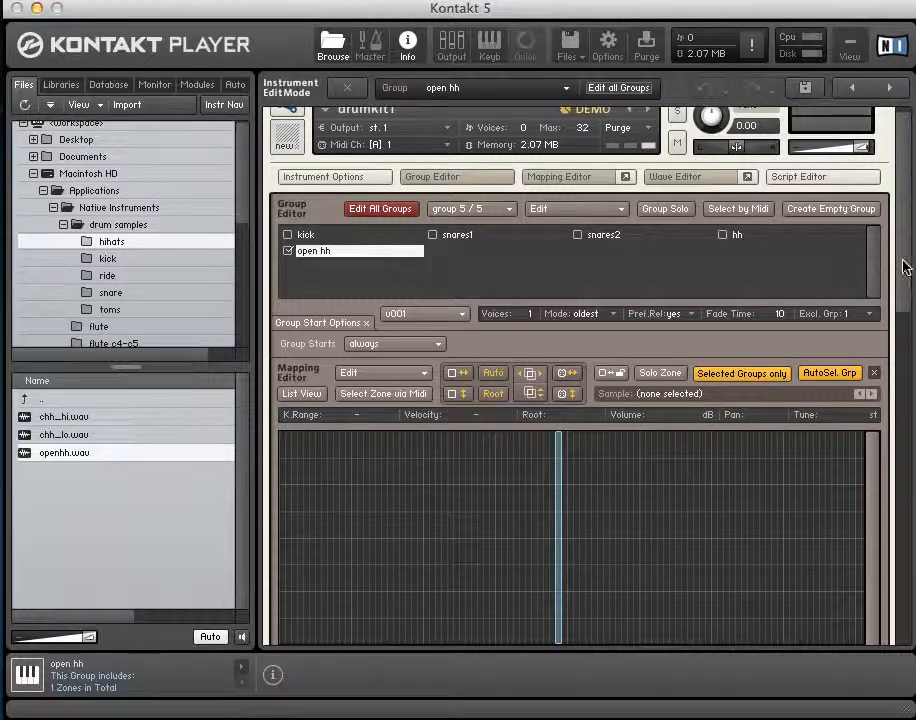
{"action": "left_click_drag", "start_coordinate": [901, 259], "coordinate": [878, 565]}
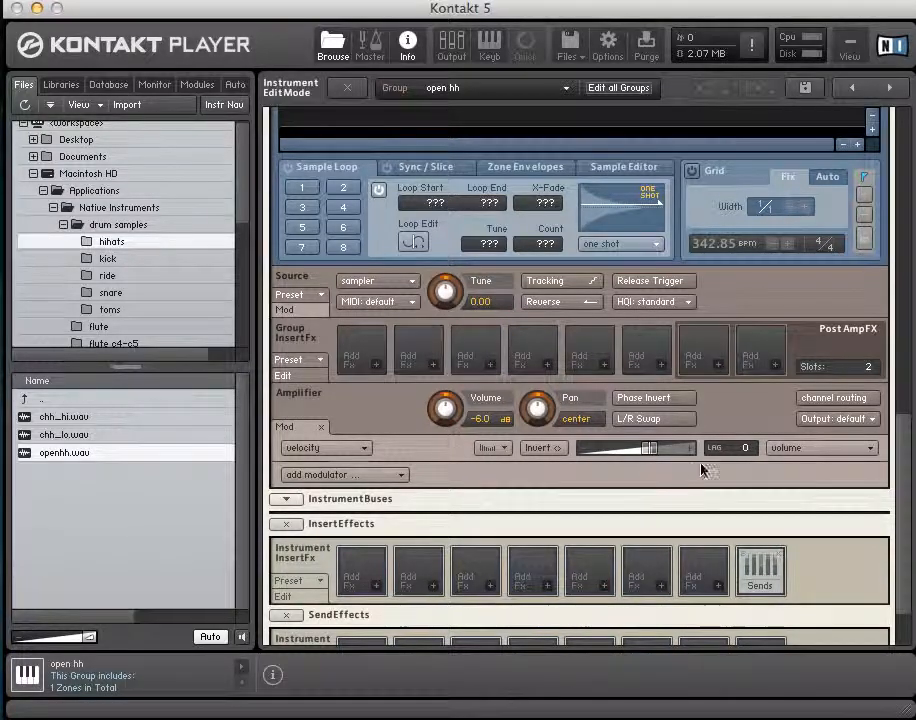
{"action": "left_click_drag", "start_coordinate": [900, 474], "coordinate": [906, 160]}
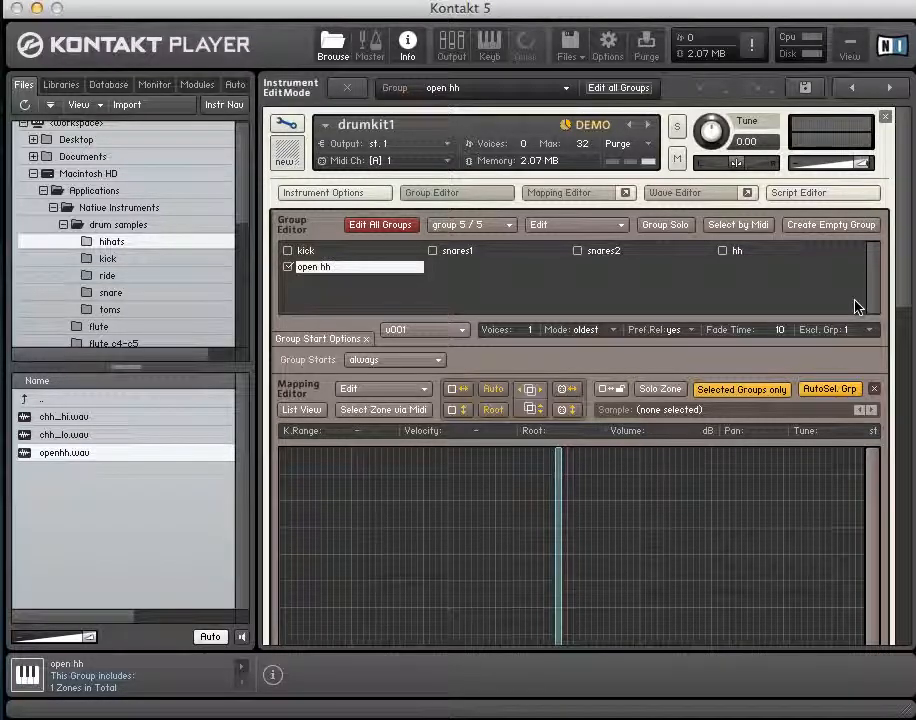